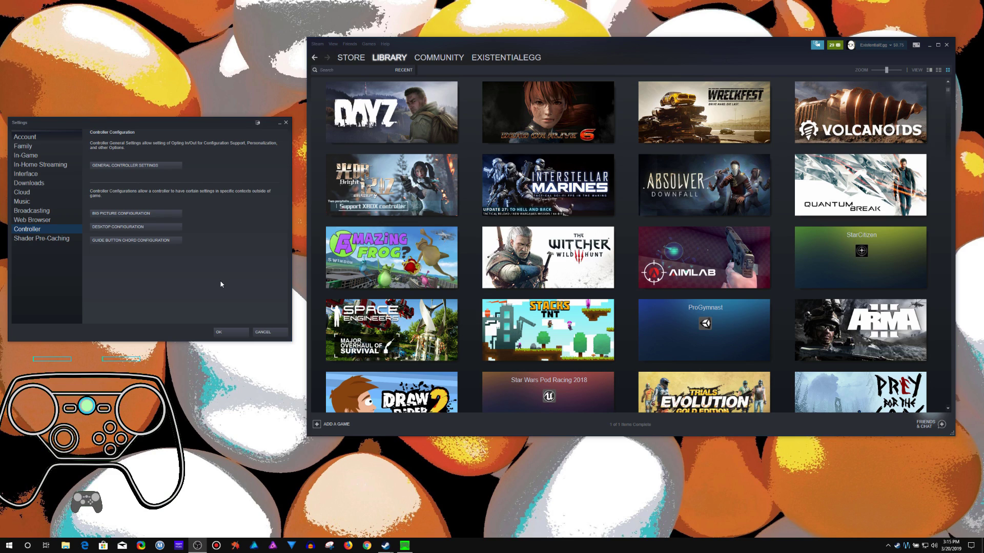
Open the guide button chord configuration, review the joystick and face-button bindings, and close it.
{"action": "left_click", "coordinate": [143, 241]}
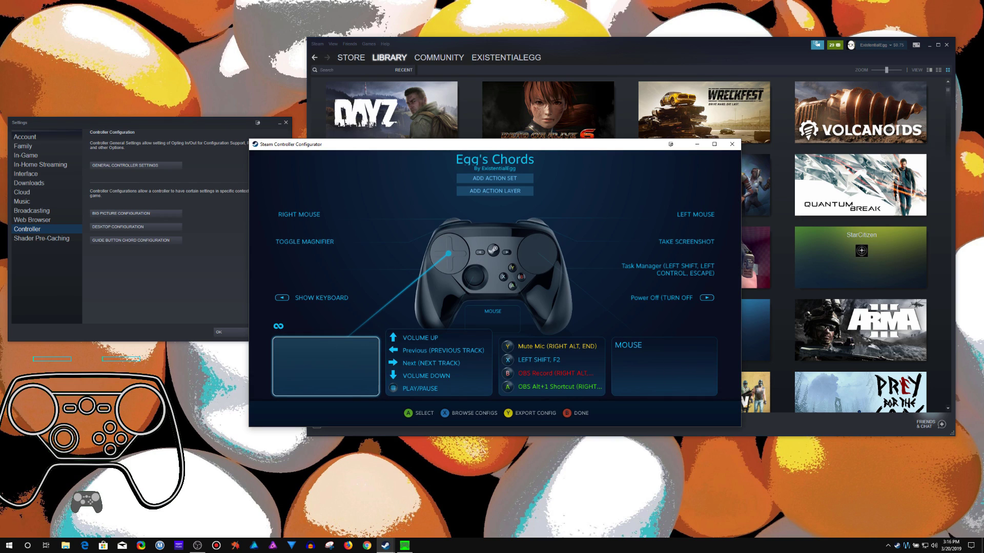
{"action": "key", "text": "Right"}
{"action": "key", "text": "Right"}
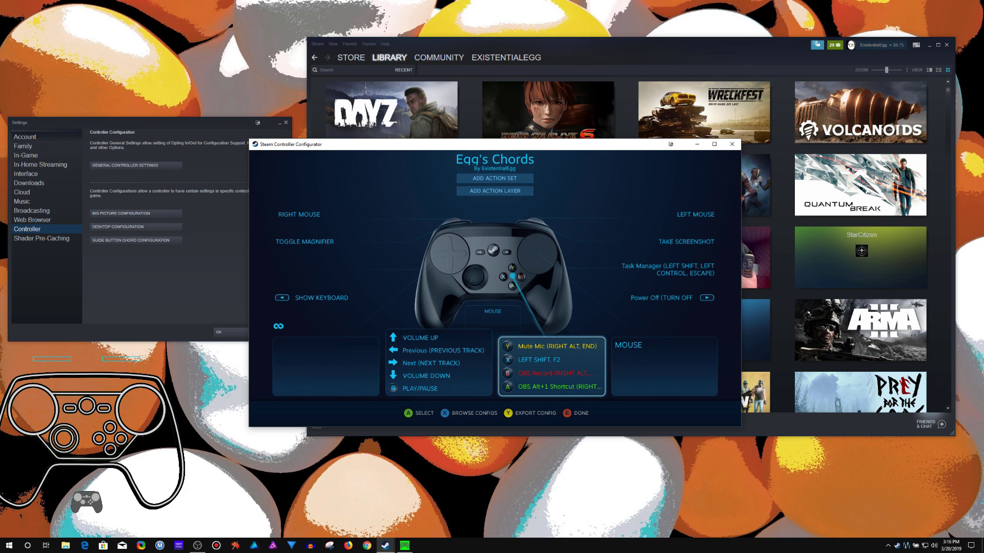
{"action": "key", "text": "Escape"}
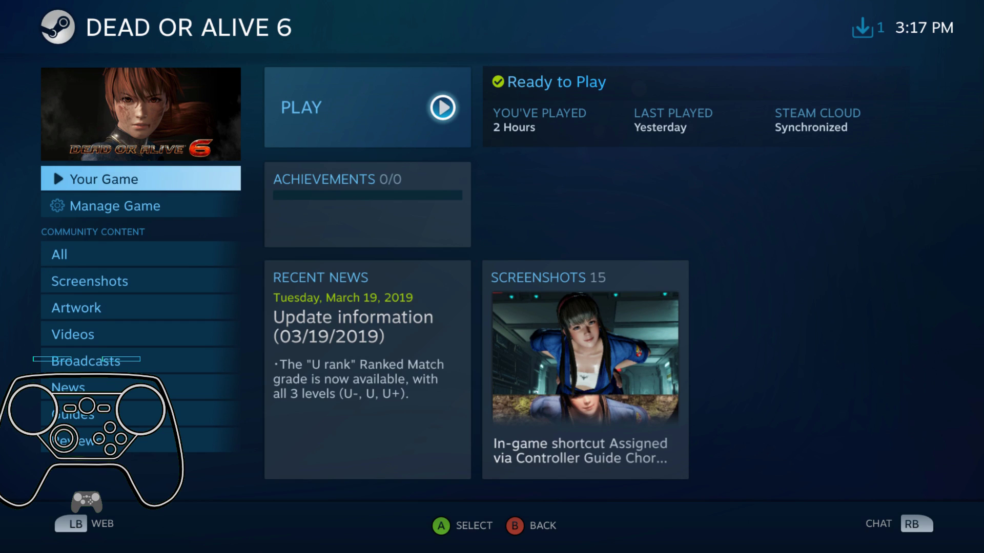
Open the controller configuration of Dead or Alive 6 and look through its trackpad, joystick and face-button bindings.
{"action": "key", "text": "Down"}
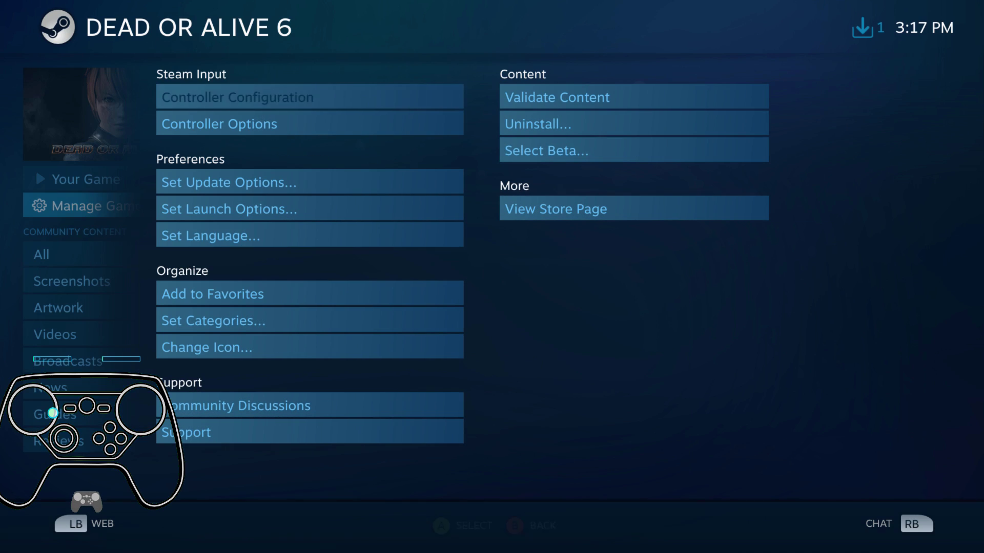
{"action": "key", "text": "Right"}
{"action": "key", "text": "Return"}
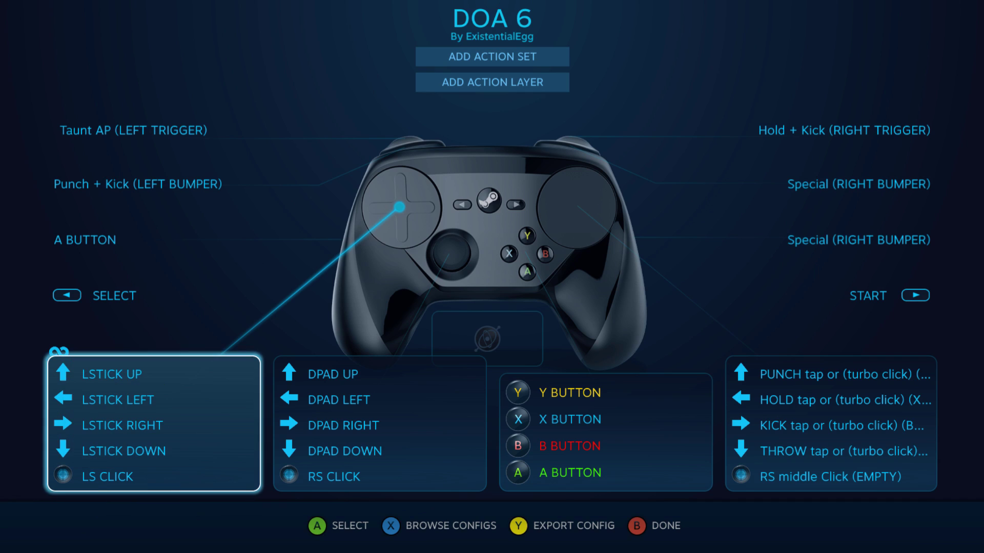
{"action": "key", "text": "Right"}
{"action": "key", "text": "Right"}
{"action": "key", "text": "Left"}
{"action": "key", "text": "Left"}
{"action": "key", "text": "Right"}
{"action": "key", "text": "Right"}
{"action": "key", "text": "Right"}
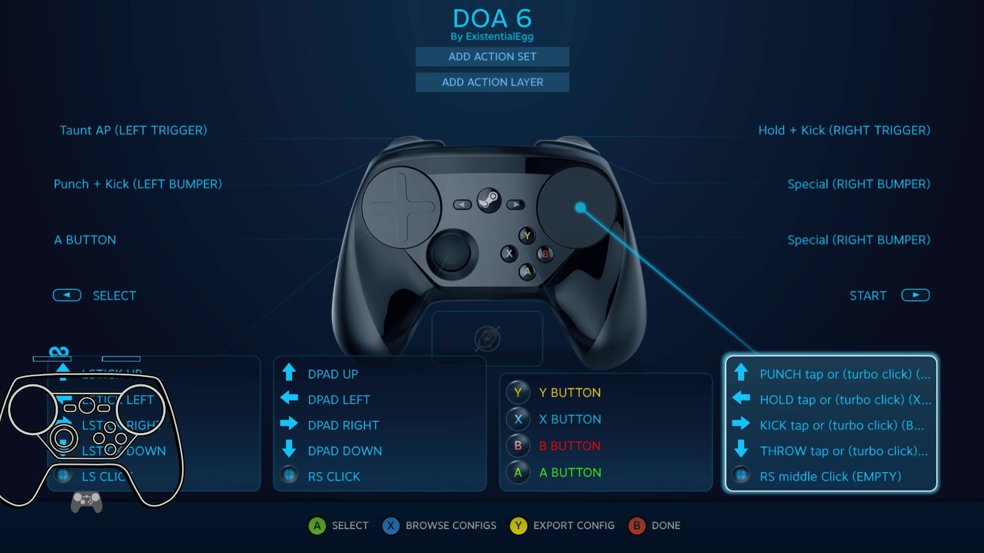
Leave the Dead or Alive 6 controller configuration and game page, going back through the library.
{"action": "key", "text": "Escape"}
{"action": "key", "text": "Escape"}
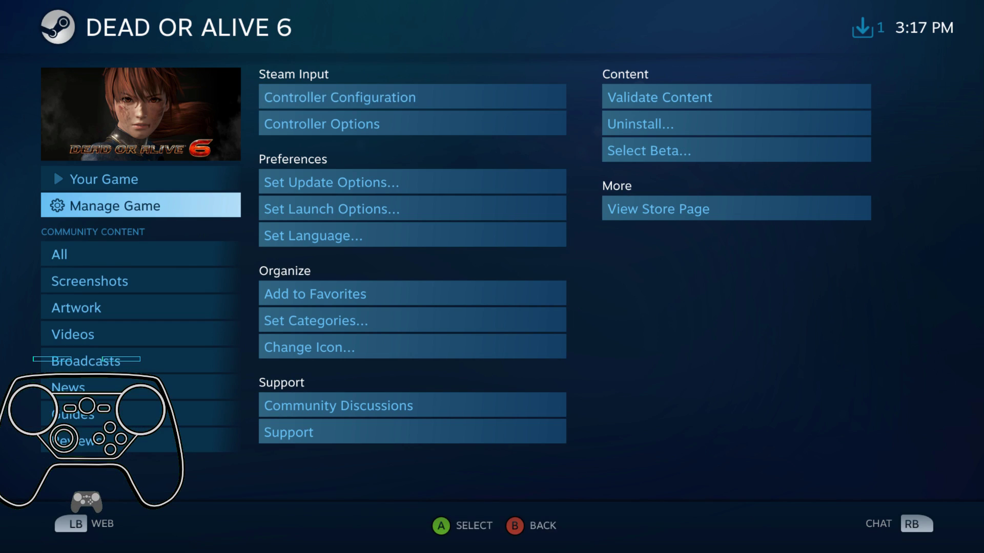
{"action": "key", "text": "Escape"}
{"action": "key", "text": "Escape"}
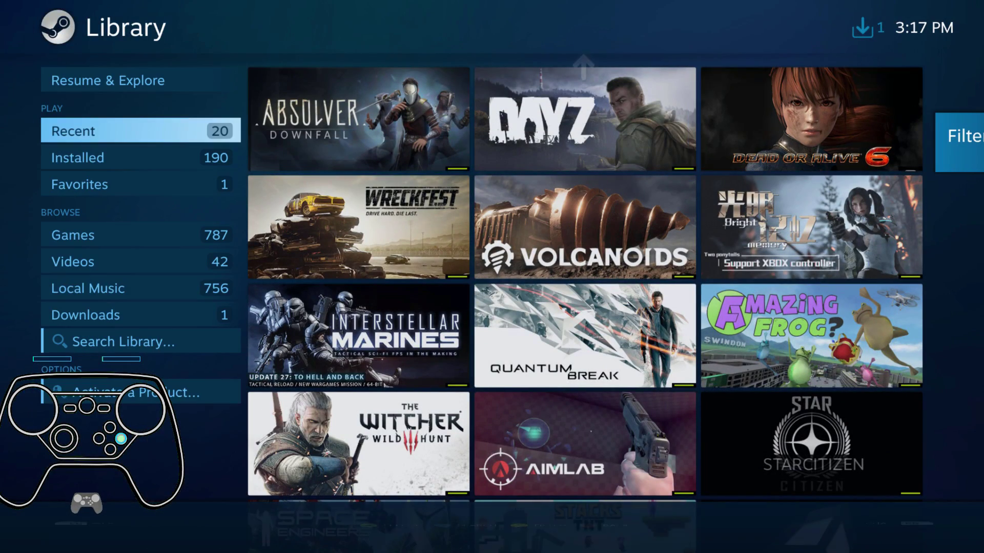
{"action": "key", "text": "Escape"}
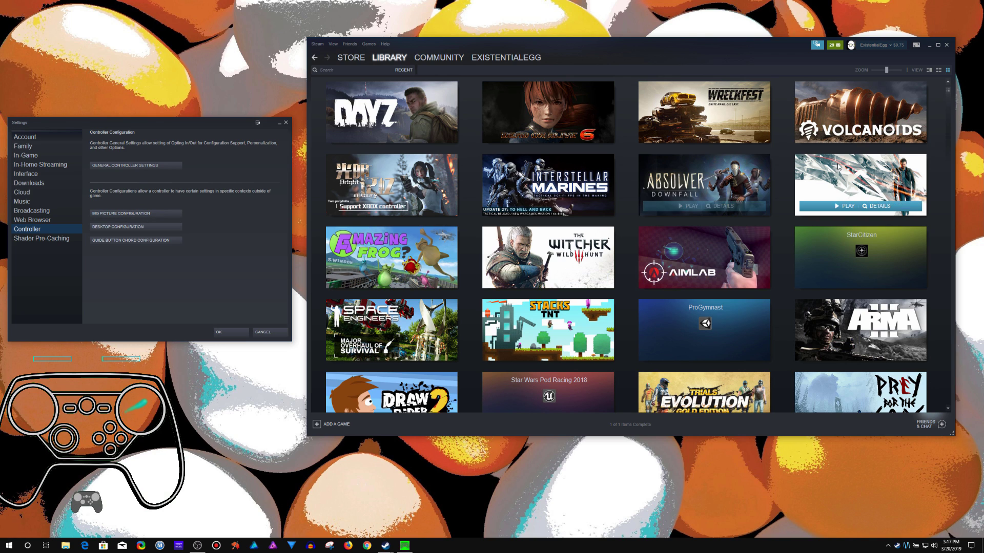
Start Big Picture mode and move through the home tiles between Library and Community.
{"action": "left_click", "coordinate": [916, 45]}
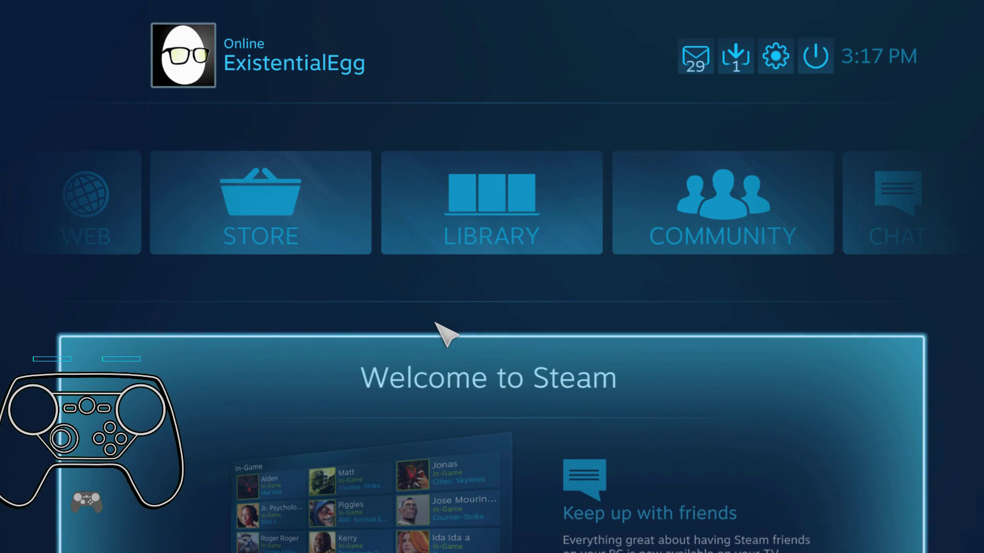
{"action": "key", "text": "Up"}
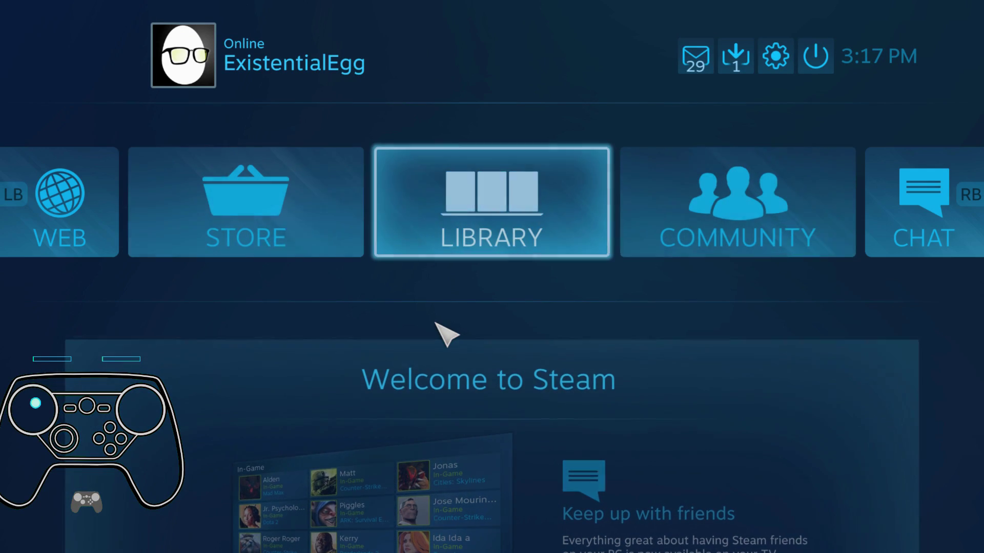
{"action": "key", "text": "Right"}
{"action": "key", "text": "Up"}
{"action": "key", "text": "Down"}
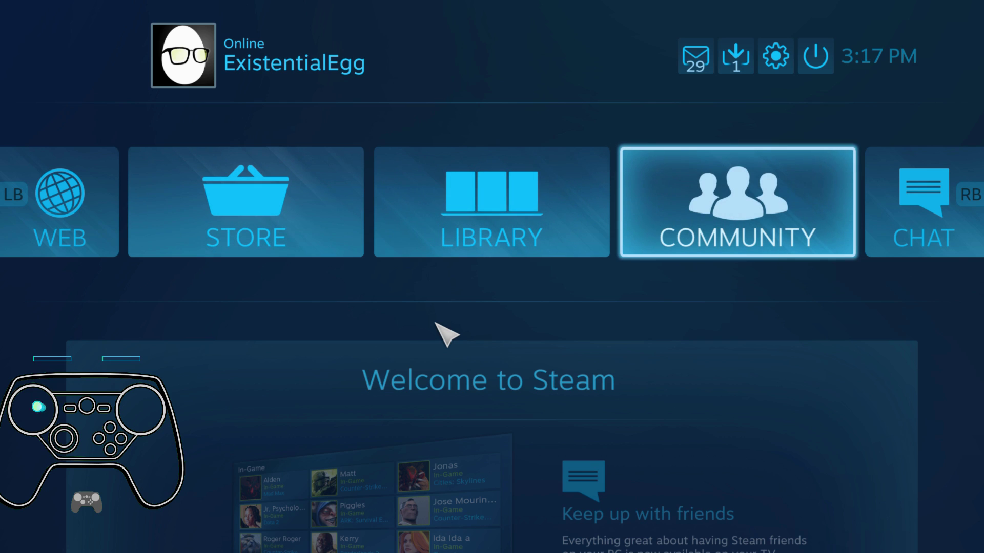
{"action": "key", "text": "Left"}
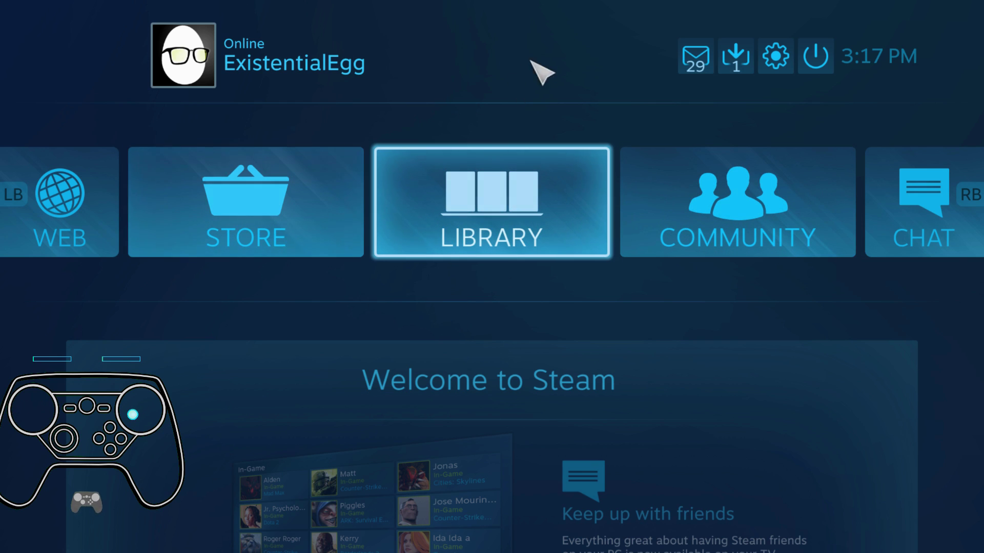
Open the Big Picture library and browse the Continue playing and Just Updated games.
{"action": "left_click", "coordinate": [522, 217]}
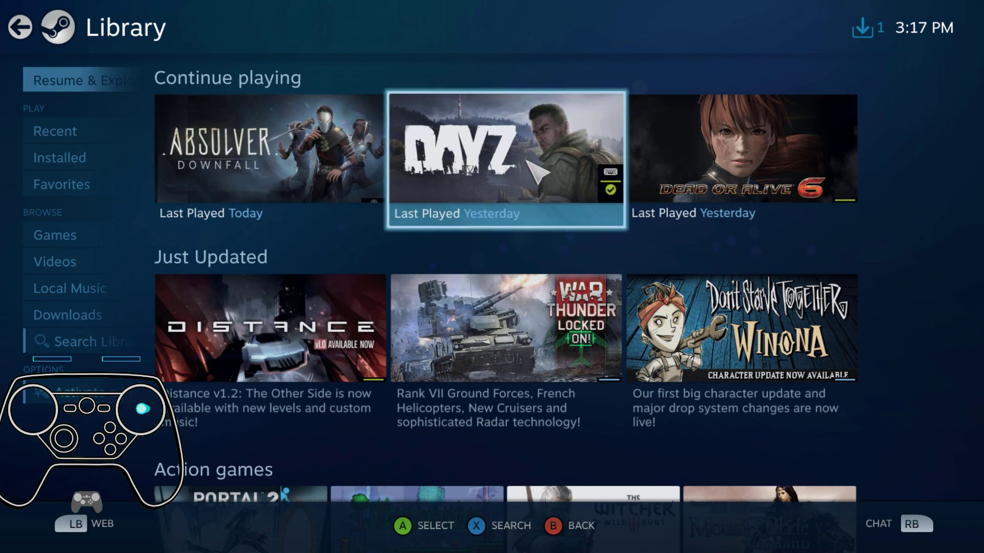
{"action": "mouse_move", "coordinate": [192, 443]}
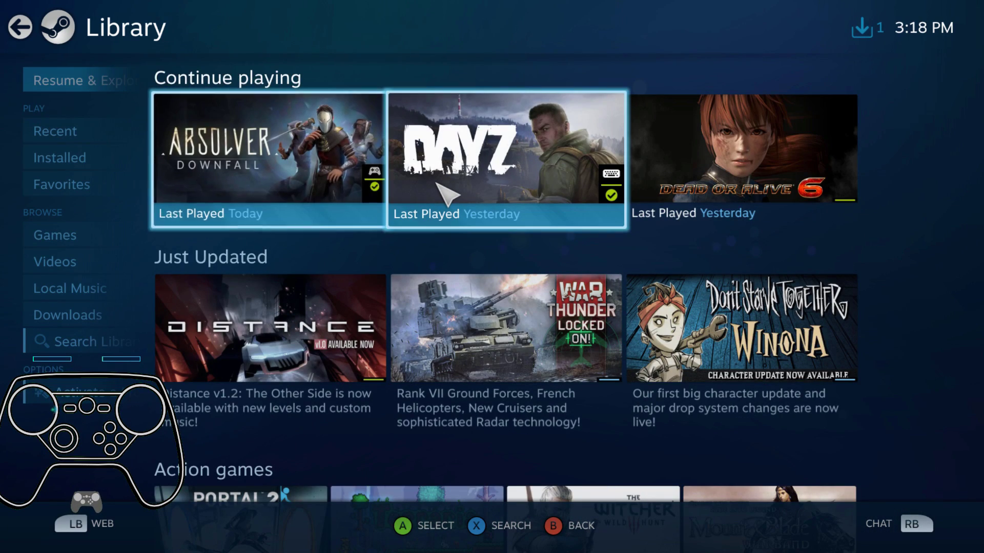
{"action": "key", "text": "Right"}
{"action": "key", "text": "Left"}
{"action": "key", "text": "Right"}
{"action": "key", "text": "Right"}
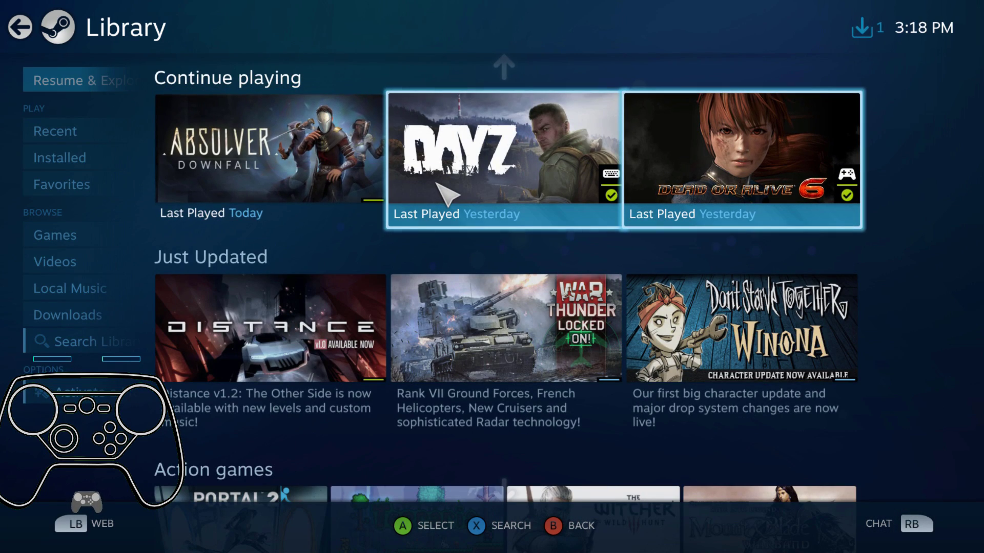
{"action": "key", "text": "Left"}
{"action": "key", "text": "Left"}
{"action": "key", "text": "Down"}
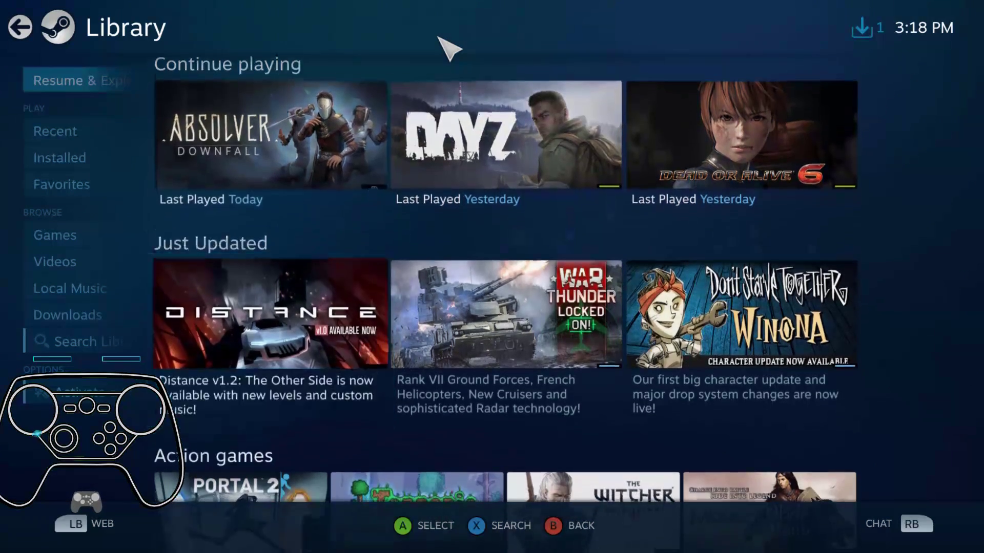
{"action": "scroll", "coordinate": [447, 48], "scroll_direction": "down", "scroll_amount": 2}
Leave the library and exit Big Picture mode to the desktop.
{"action": "key", "text": "Escape"}
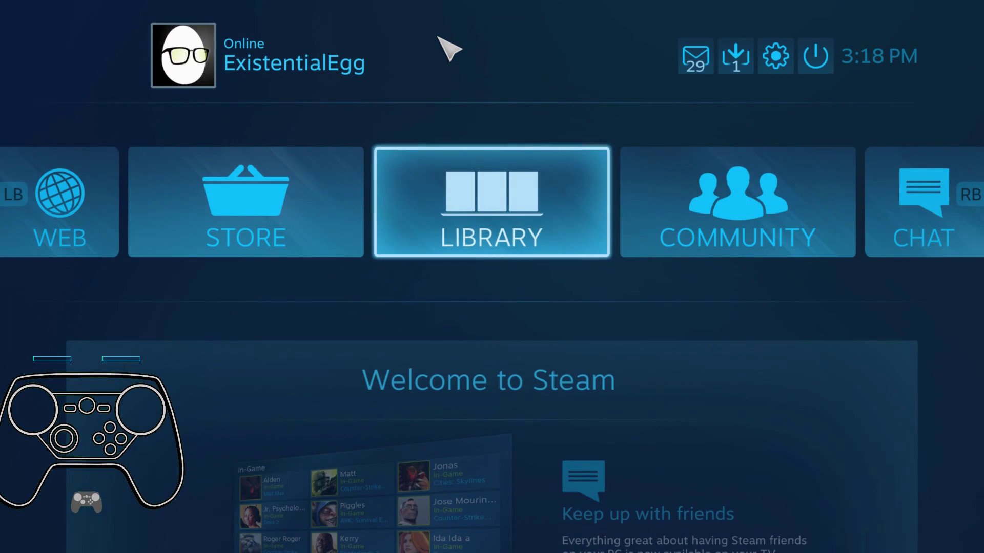
{"action": "left_click", "coordinate": [816, 55]}
{"action": "key", "text": "Return"}
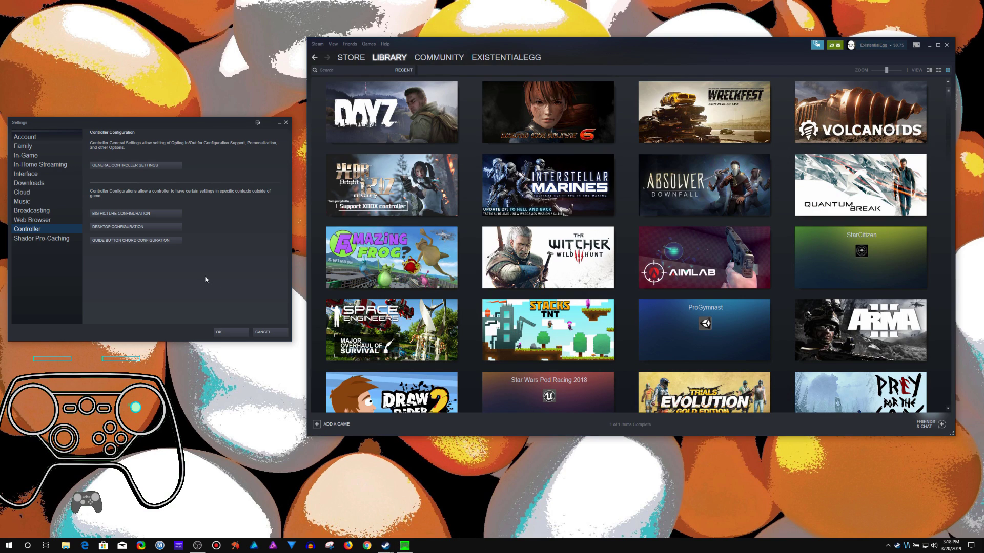
Open the guide button chord configuration and examine the right trackpad, Task Manager and Power Off bindings.
{"action": "left_click", "coordinate": [155, 239]}
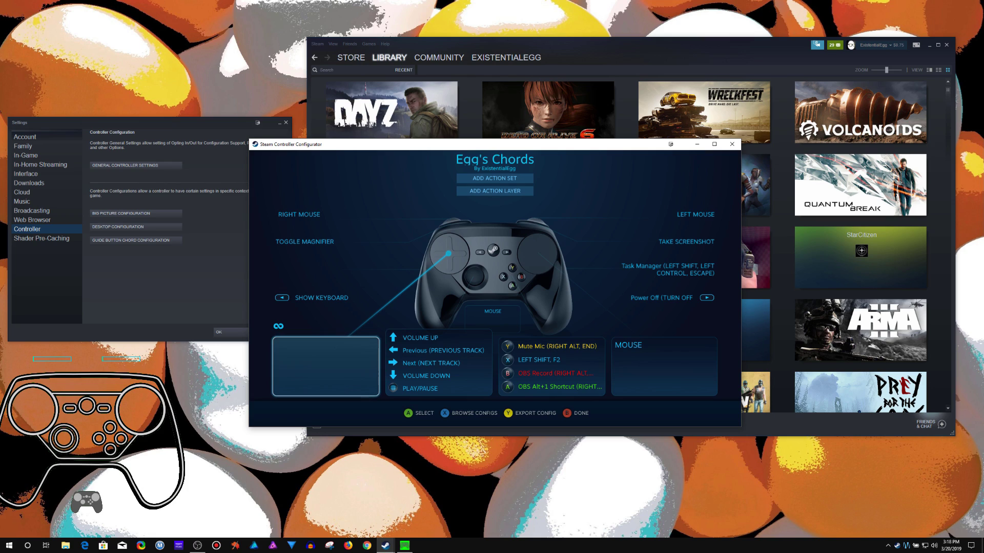
{"action": "key", "text": "Right"}
{"action": "key", "text": "Right"}
{"action": "key", "text": "Right"}
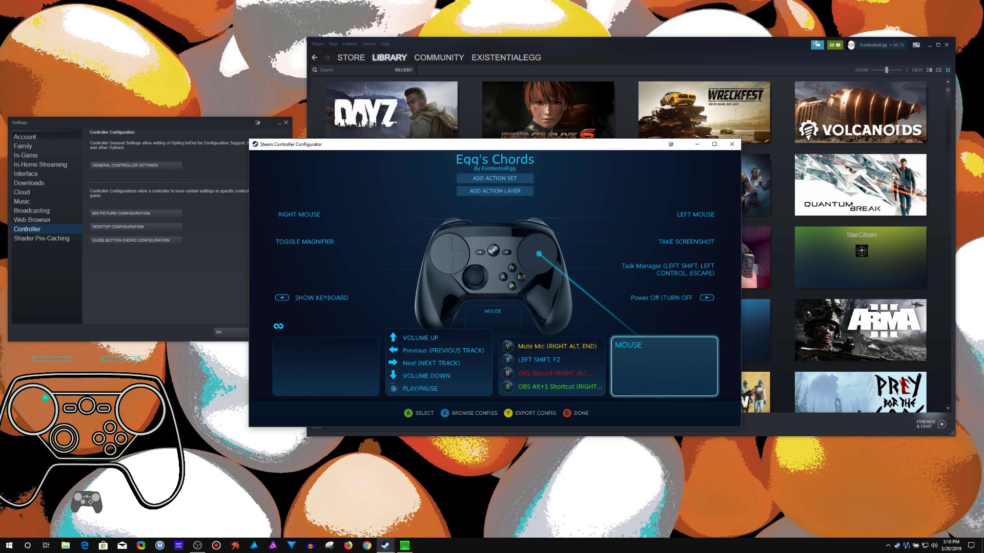
{"action": "key", "text": "Up"}
{"action": "key", "text": "Up"}
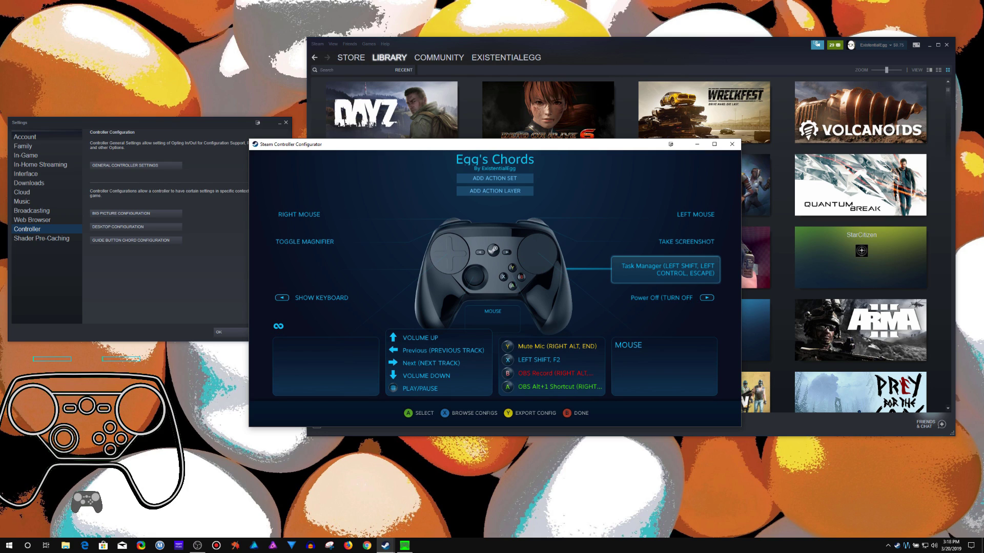
{"action": "key", "text": "Down"}
{"action": "key", "text": "Up"}
{"action": "key", "text": "Down"}
{"action": "key", "text": "Down"}
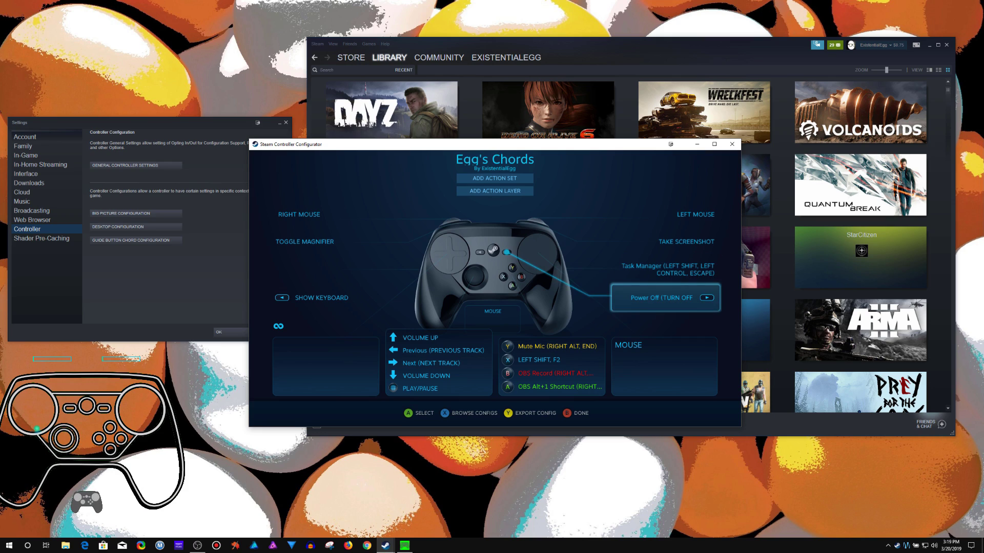
Review the face-button, joystick and remaining chord bindings up to the action layer option, and close the configurator.
{"action": "key", "text": "Left"}
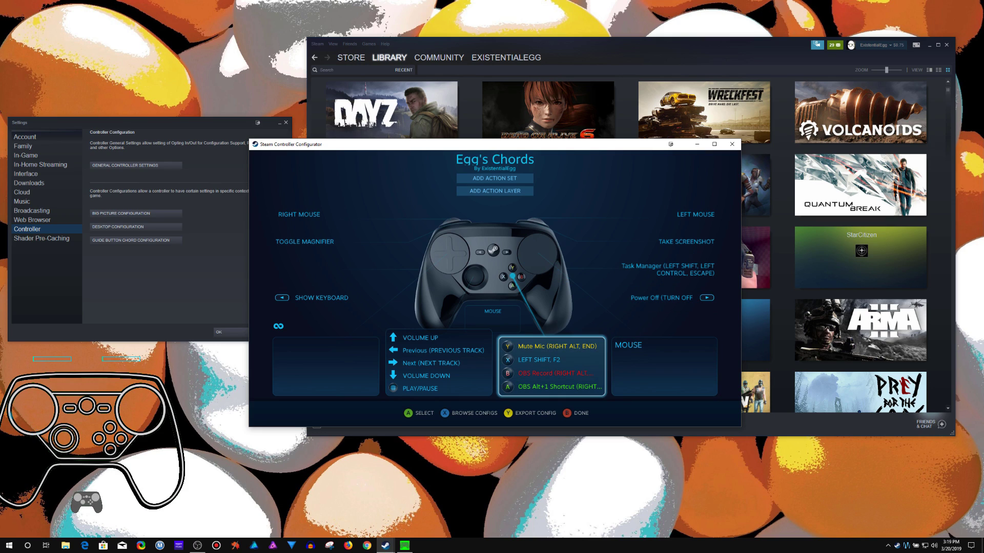
{"action": "key", "text": "Left"}
{"action": "key", "text": "Right"}
{"action": "key", "text": "Right"}
{"action": "key", "text": "Up"}
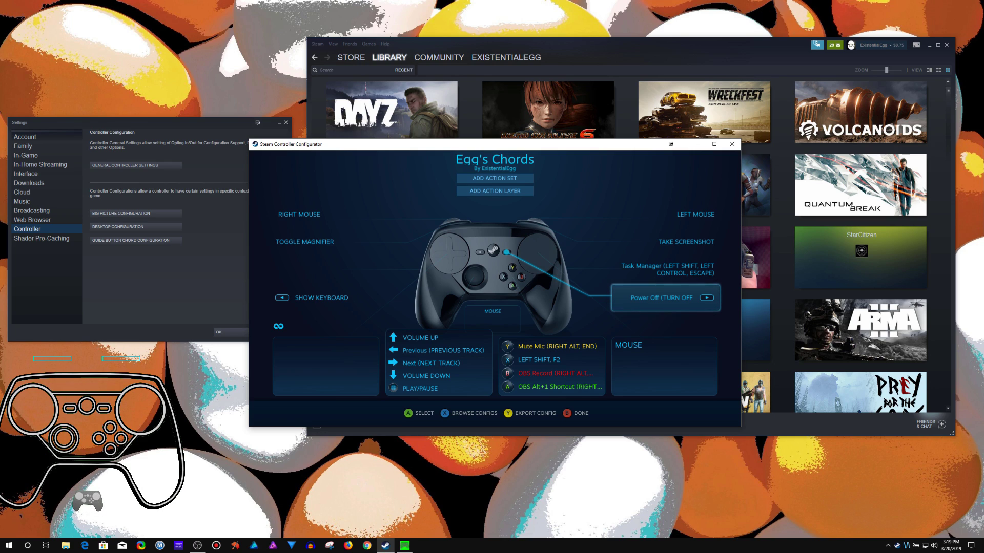
{"action": "key", "text": "Left"}
{"action": "key", "text": "Up"}
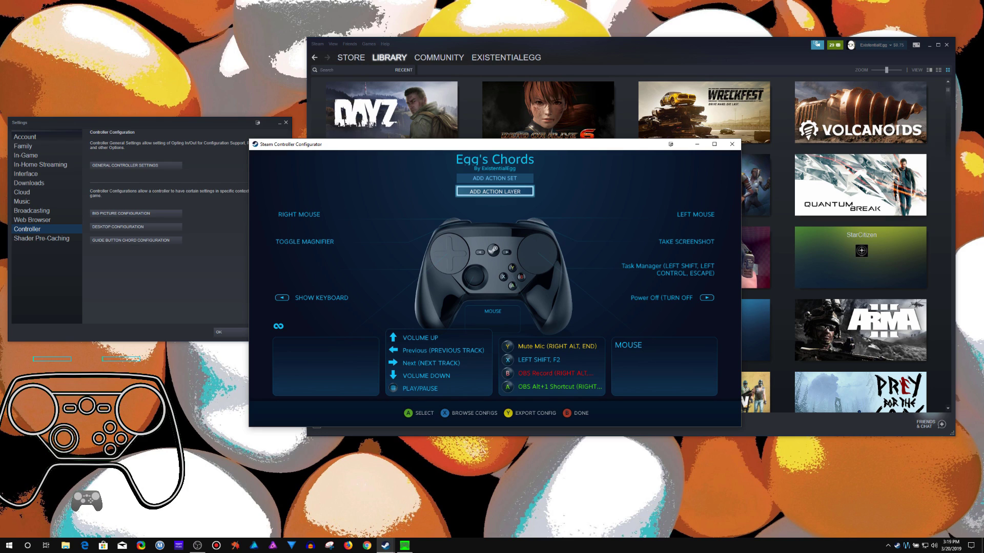
{"action": "key", "text": "Escape"}
Open Task Manager with its shortcut and close it again.
{"action": "key", "text": "ctrl+shift+Escape"}
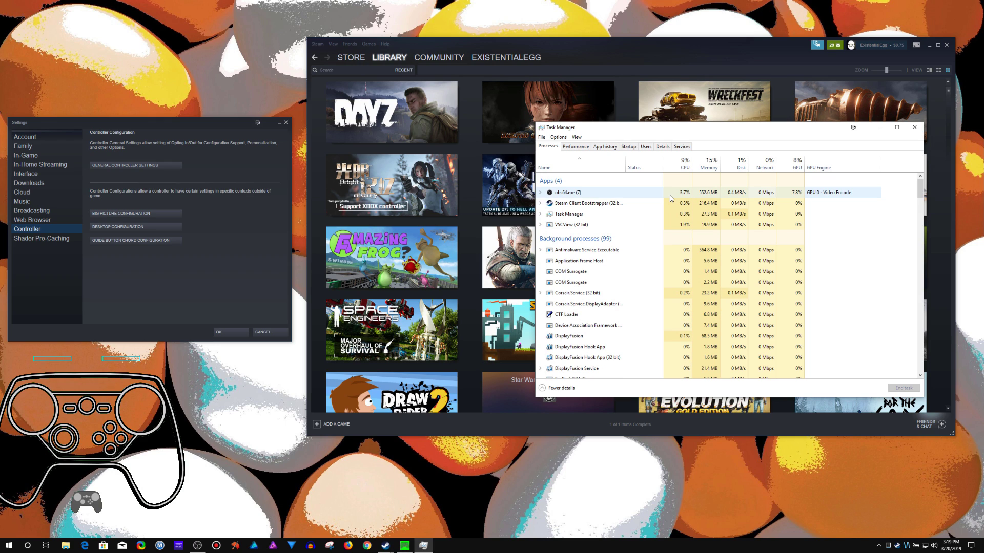
{"action": "left_click", "coordinate": [914, 127]}
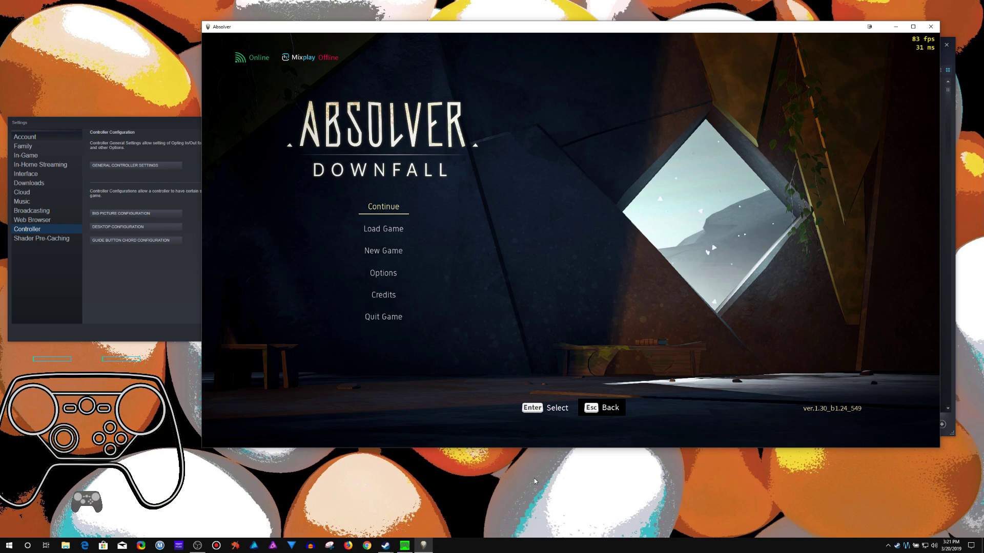
Move through the Absolver main menu from Continue to Credits.
{"action": "key", "text": "Down"}
{"action": "key", "text": "Down"}
{"action": "key", "text": "Up"}
{"action": "key", "text": "Down"}
{"action": "key", "text": "Down"}
{"action": "key", "text": "Down"}
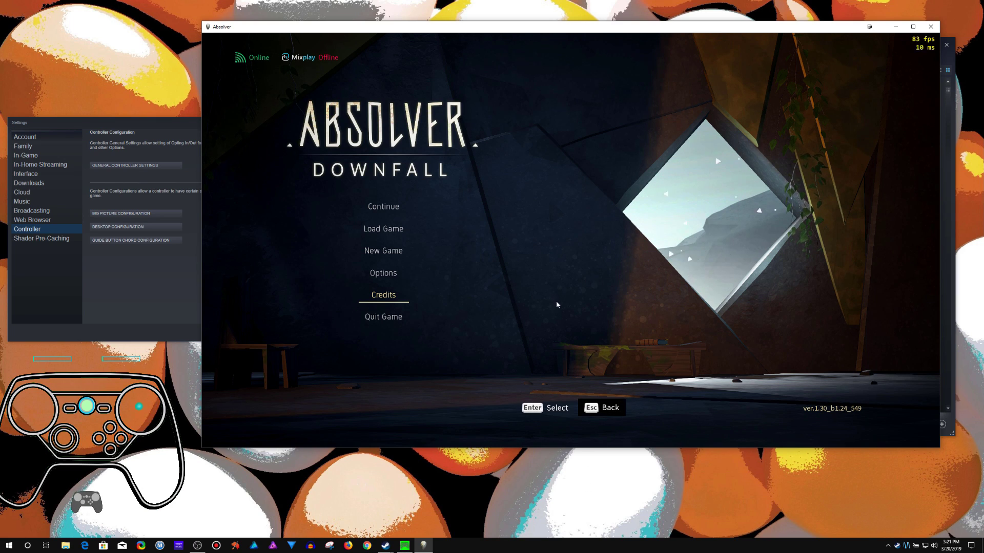
Open Absolver's controller configuration from the in-game Steam overlay and look over its bindings.
{"action": "key", "text": "shift+Tab"}
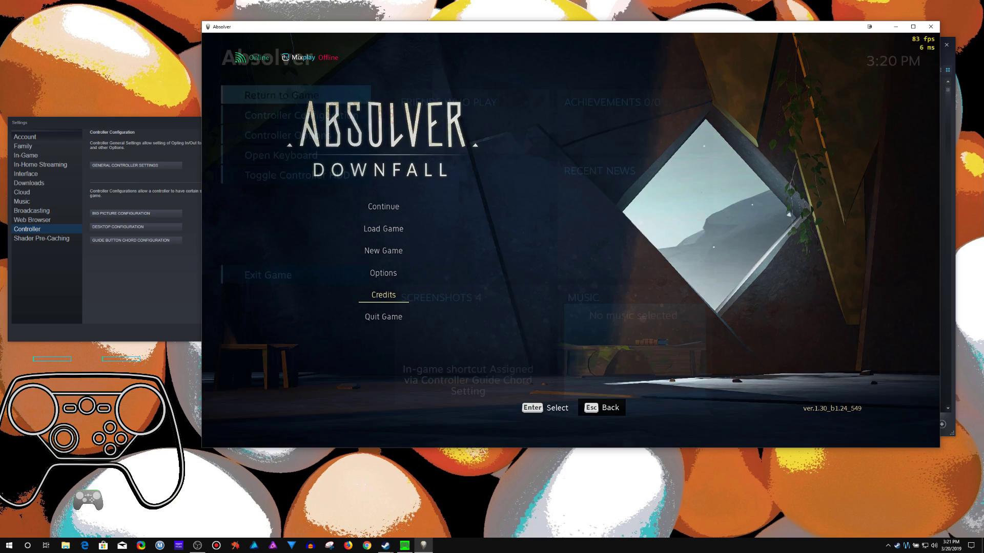
{"action": "key", "text": "Down"}
{"action": "key", "text": "Return"}
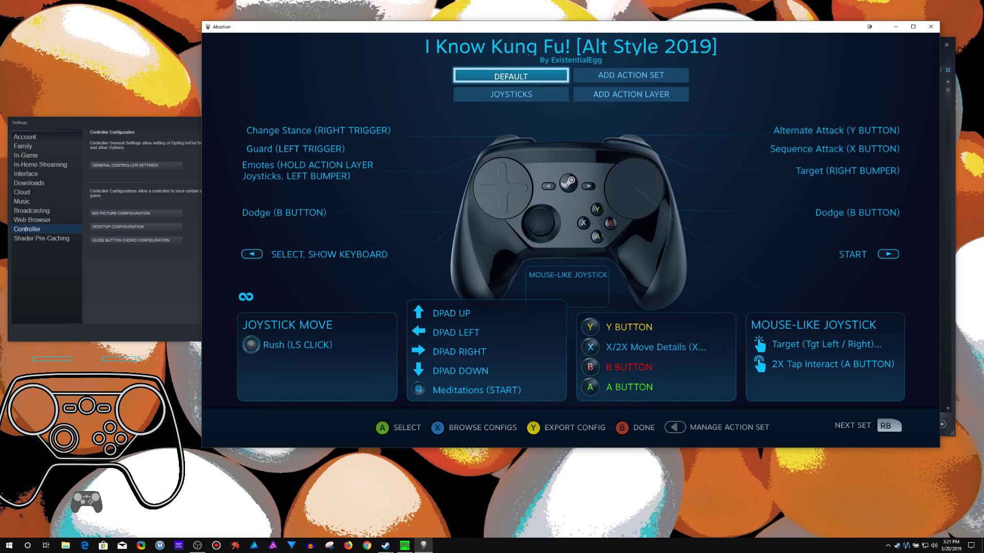
{"action": "key", "text": "Down"}
{"action": "key", "text": "Down"}
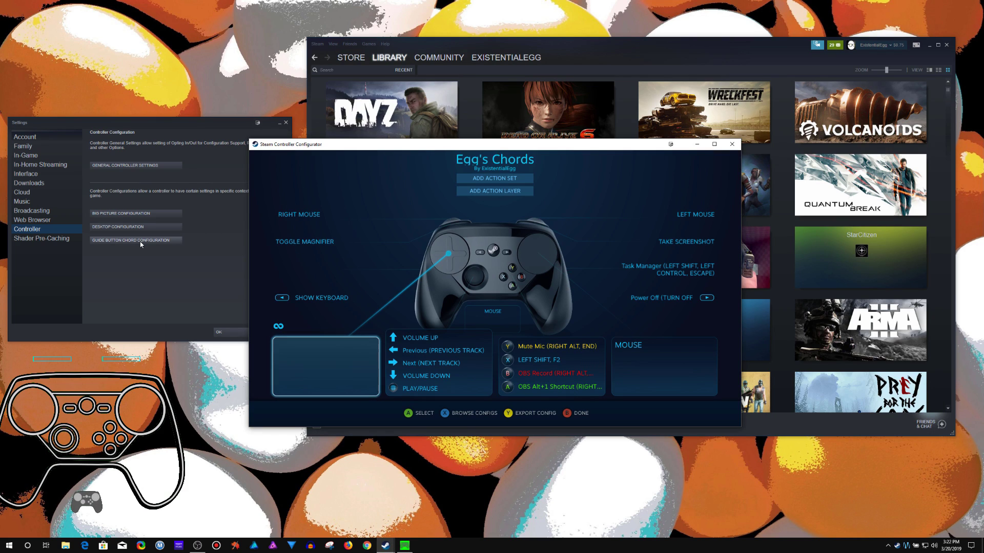
Open the right trackpad's Mouse settings in the guide button chord configuration and show its Style of Input choices.
{"action": "key", "text": "Right"}
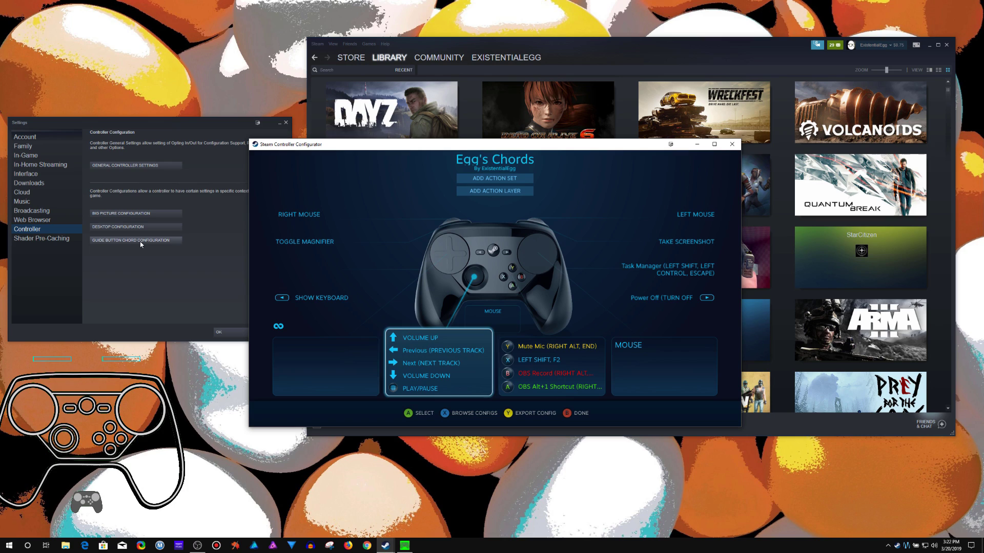
{"action": "key", "text": "Right"}
{"action": "key", "text": "Right"}
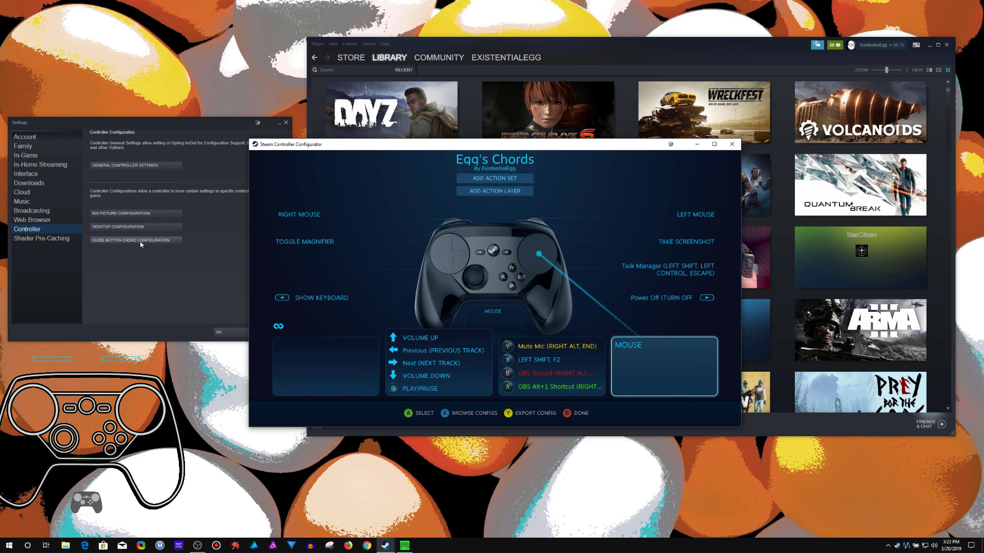
{"action": "key", "text": "Return"}
{"action": "key", "text": "Return"}
Look through the Style of Input choices, including Mouse Joystick and Mouse Region, keep Mouse, and close the configurator.
{"action": "key", "text": "Down"}
{"action": "key", "text": "Down"}
{"action": "key", "text": "Down"}
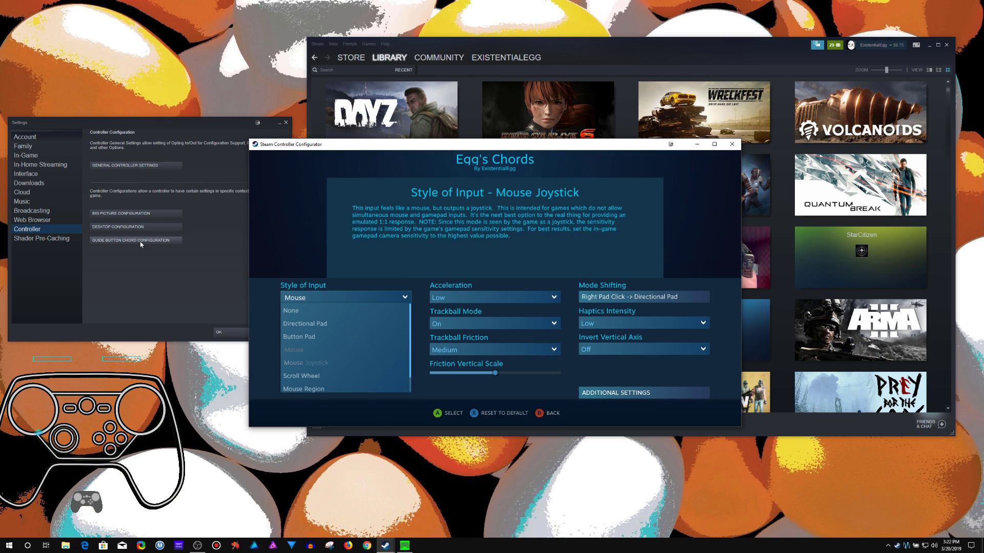
{"action": "key", "text": "Down"}
{"action": "key", "text": "Up"}
{"action": "key", "text": "Up"}
{"action": "key", "text": "Up"}
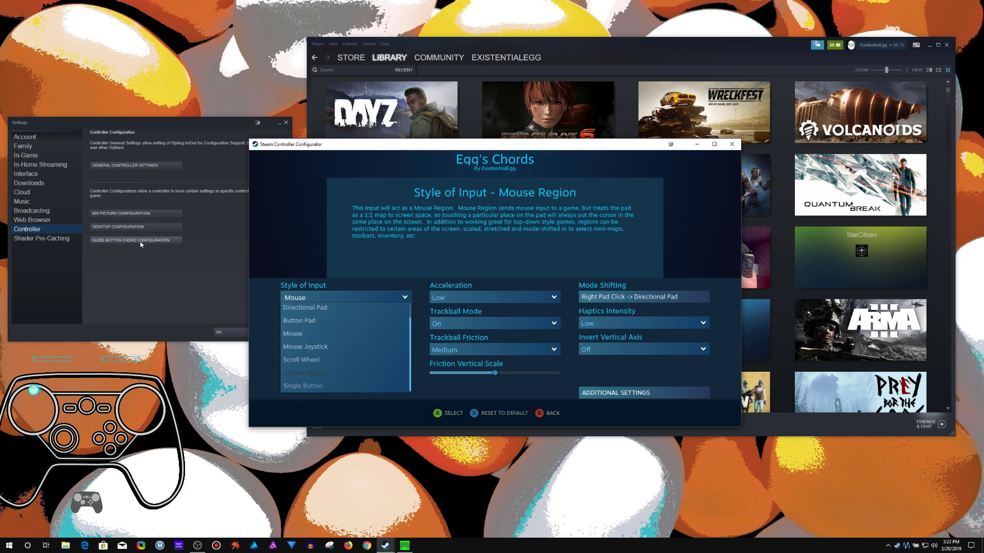
{"action": "key", "text": "Up"}
{"action": "key", "text": "Up"}
{"action": "key", "text": "Up"}
{"action": "key", "text": "Escape"}
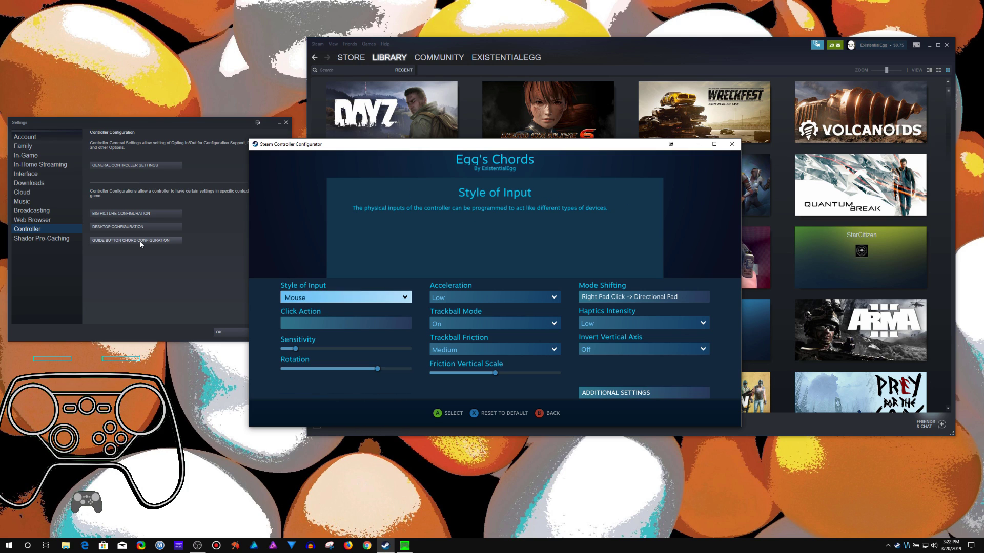
{"action": "key", "text": "Escape"}
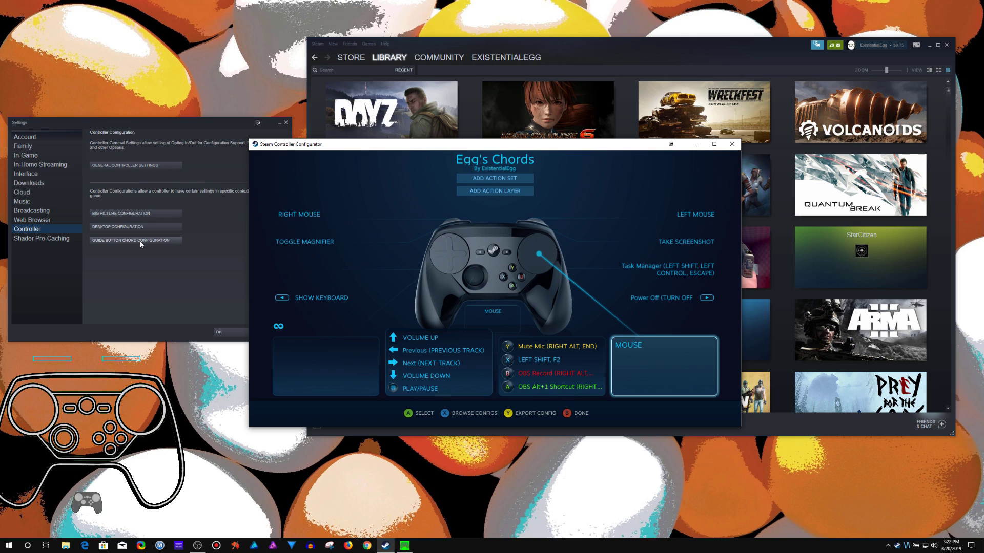
{"action": "key", "text": "Escape"}
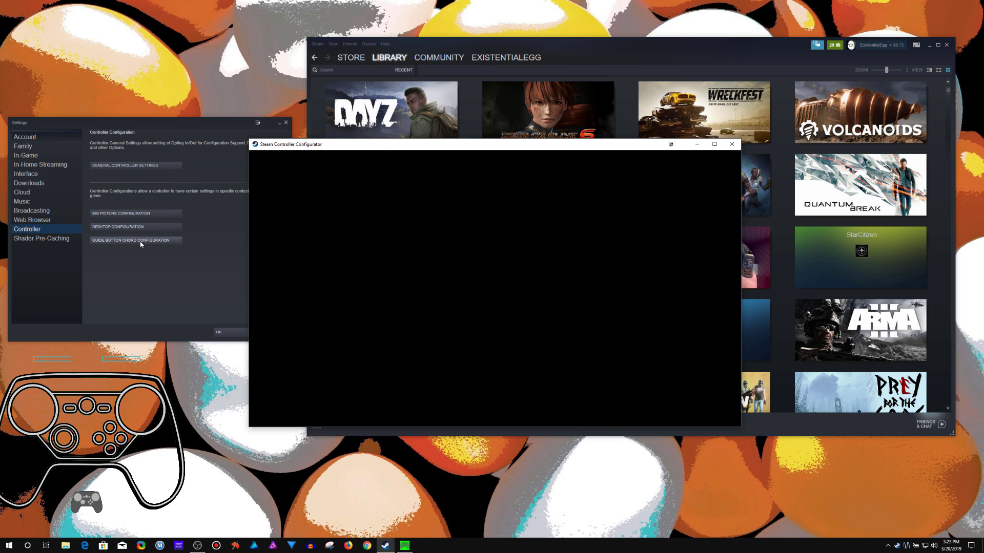